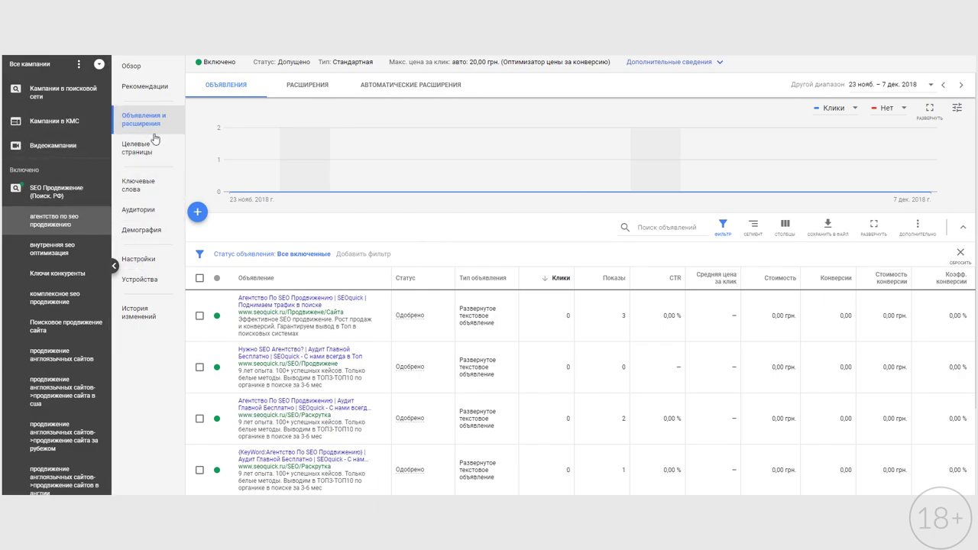
{"action": "left_click", "coordinate": [197, 212]}
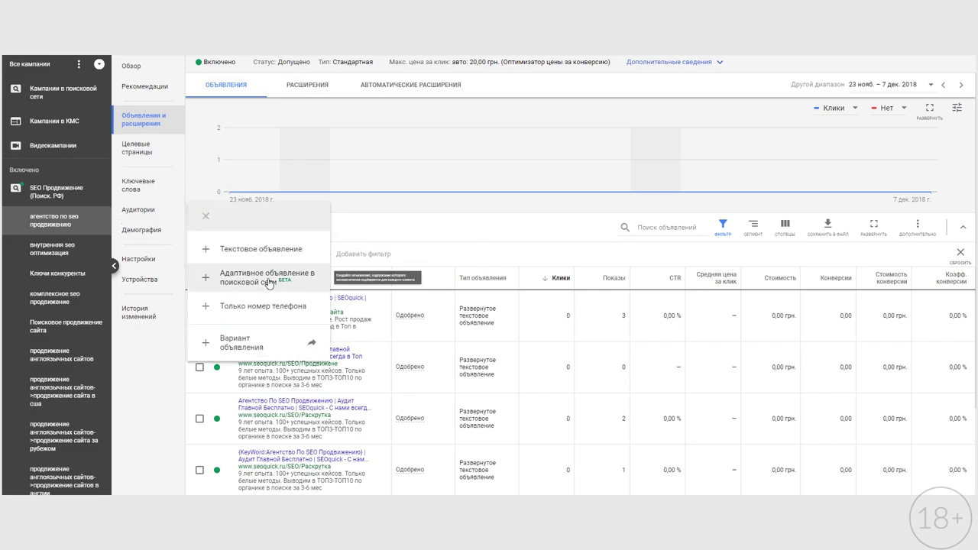
{"action": "left_click", "coordinate": [272, 286]}
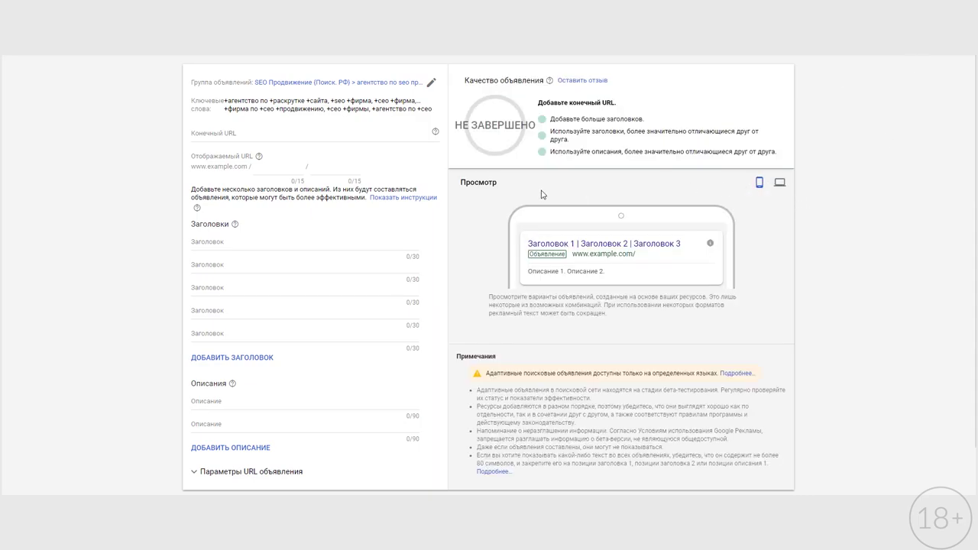
{"action": "left_click", "coordinate": [365, 134]}
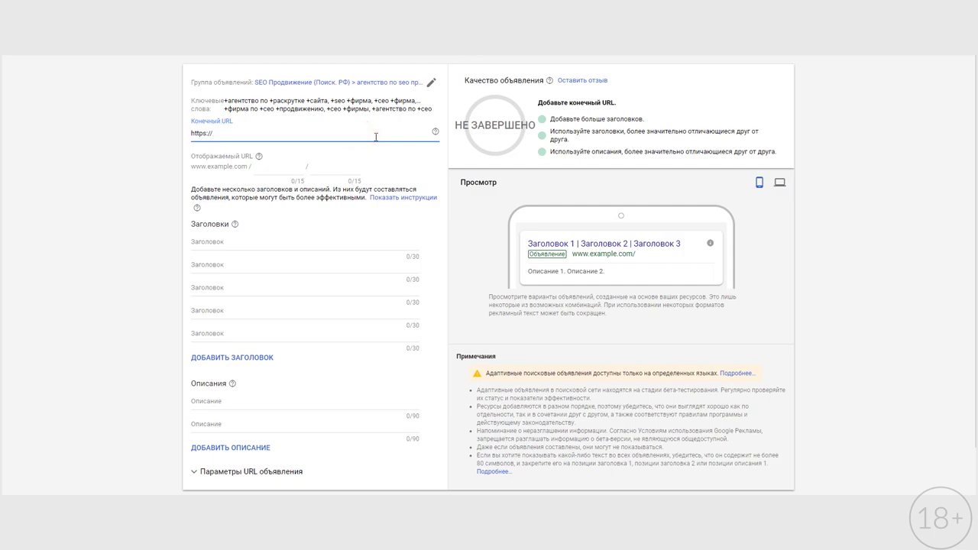
{"action": "triple_click", "coordinate": [223, 133]}
{"action": "type", "text": "https://seoquick.ru"}
{"action": "scroll", "coordinate": [363, 249], "scroll_direction": "down", "scroll_amount": 1}
{"action": "scroll", "coordinate": [261, 152], "scroll_direction": "up", "scroll_amount": 1}
Set the two display URL path parts of the ad to "SEO" and "Продвижение".
{"action": "left_click", "coordinate": [273, 168]}
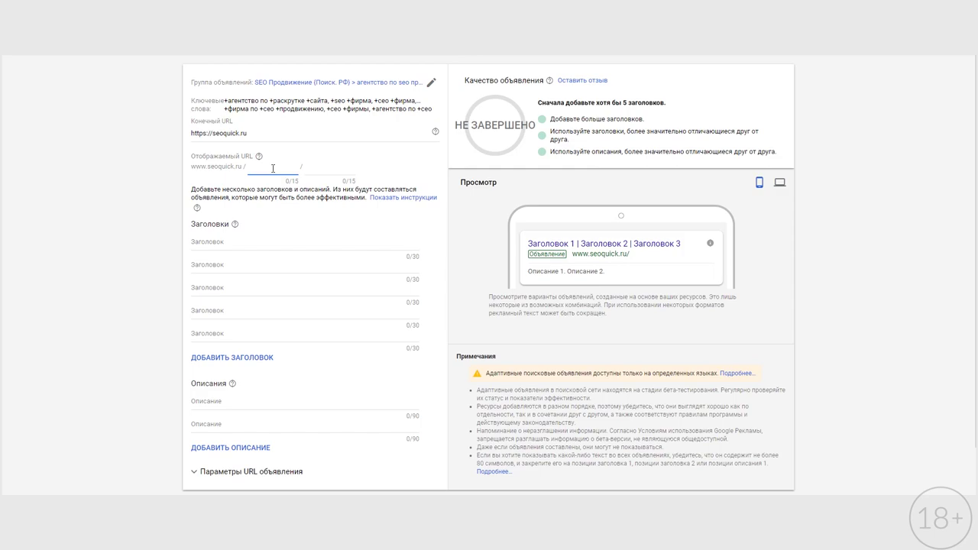
{"action": "type", "text": "SEO"}
{"action": "key", "text": "Tab"}
{"action": "type", "text": "Ппро"}
{"action": "key", "text": "BackSpace"}
{"action": "key", "text": "BackSpace"}
{"action": "type", "text": "родвижение"}
{"action": "left_click", "coordinate": [397, 159]}
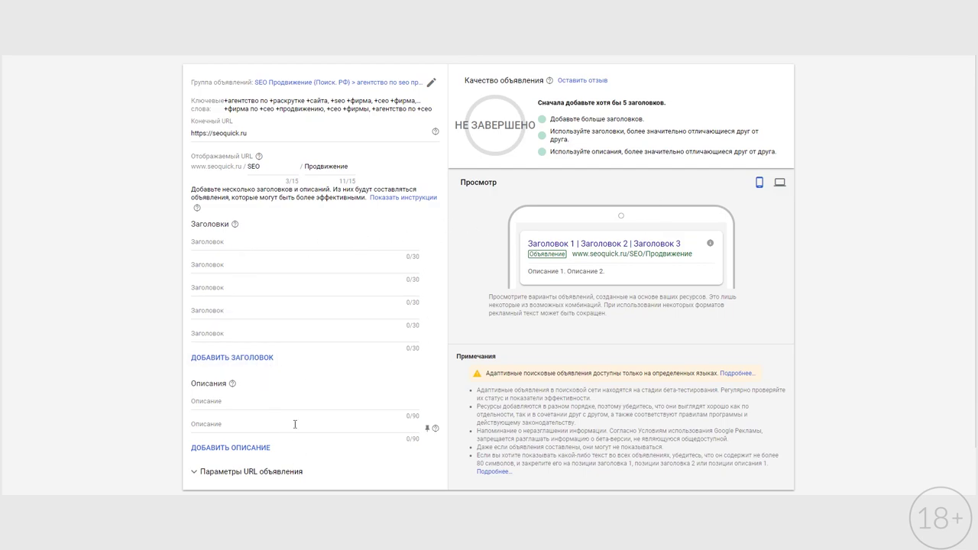
Expand the ad URL options and examine the tracking fields along with the empty headline and description fields.
{"action": "scroll", "coordinate": [279, 413], "scroll_direction": "down", "scroll_amount": 2}
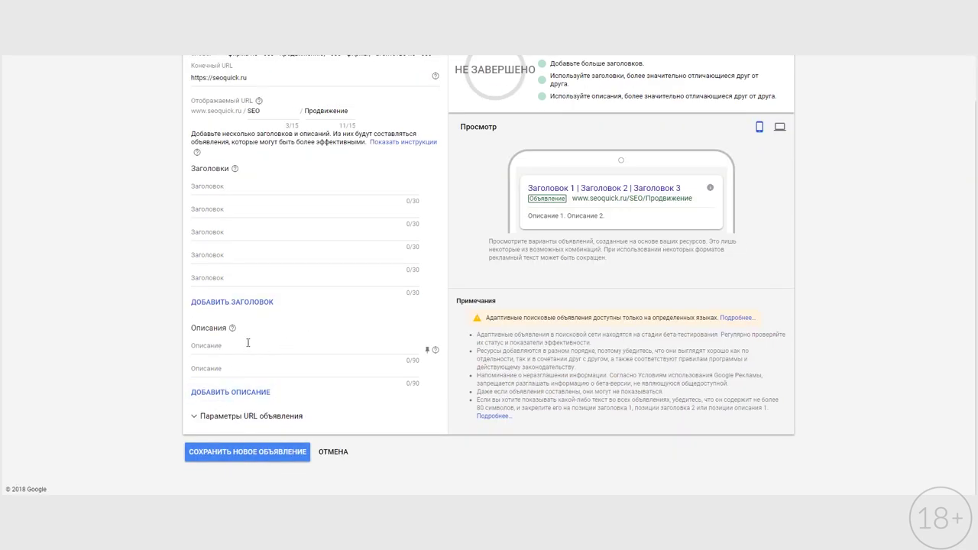
{"action": "left_click", "coordinate": [353, 415]}
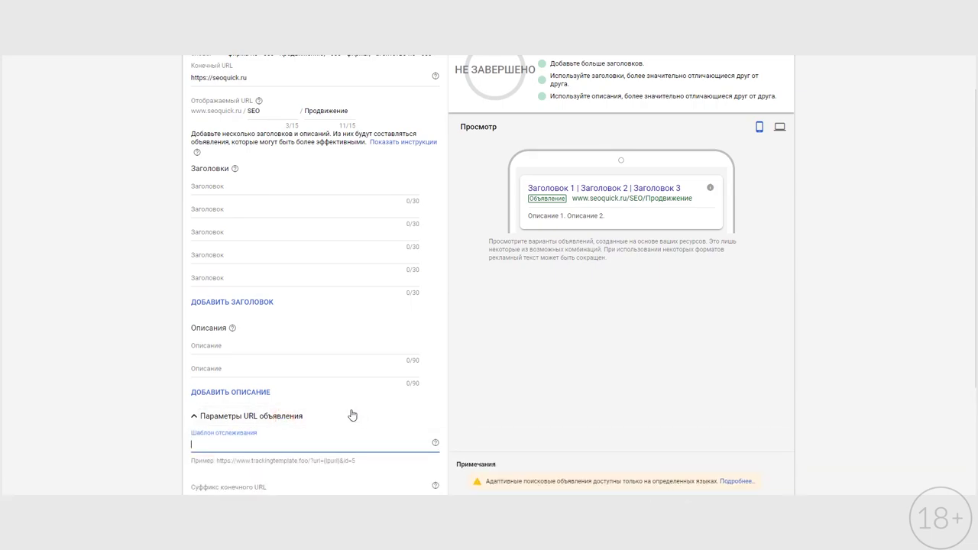
{"action": "scroll", "coordinate": [352, 415], "scroll_direction": "down", "scroll_amount": 2}
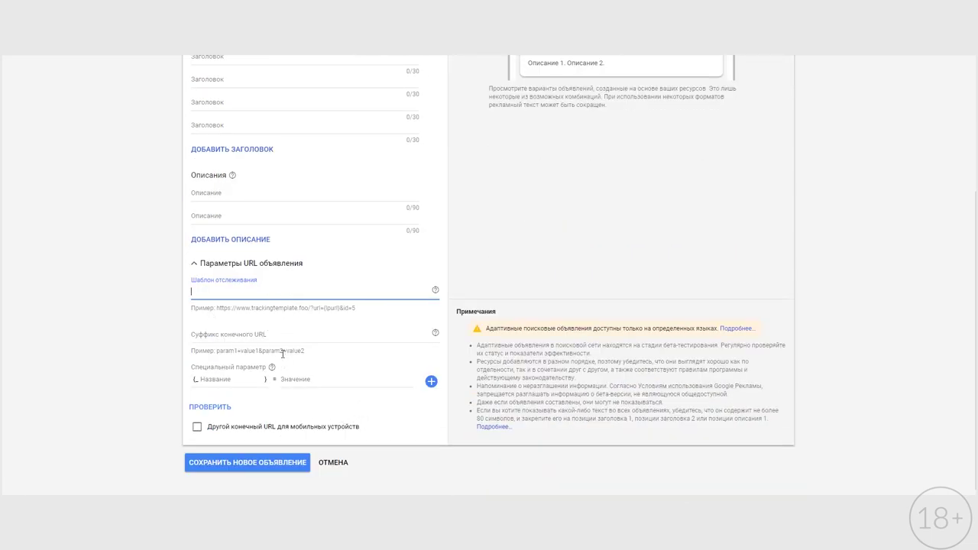
{"action": "scroll", "coordinate": [277, 367], "scroll_direction": "up", "scroll_amount": 1}
{"action": "scroll", "coordinate": [260, 391], "scroll_direction": "down", "scroll_amount": 2}
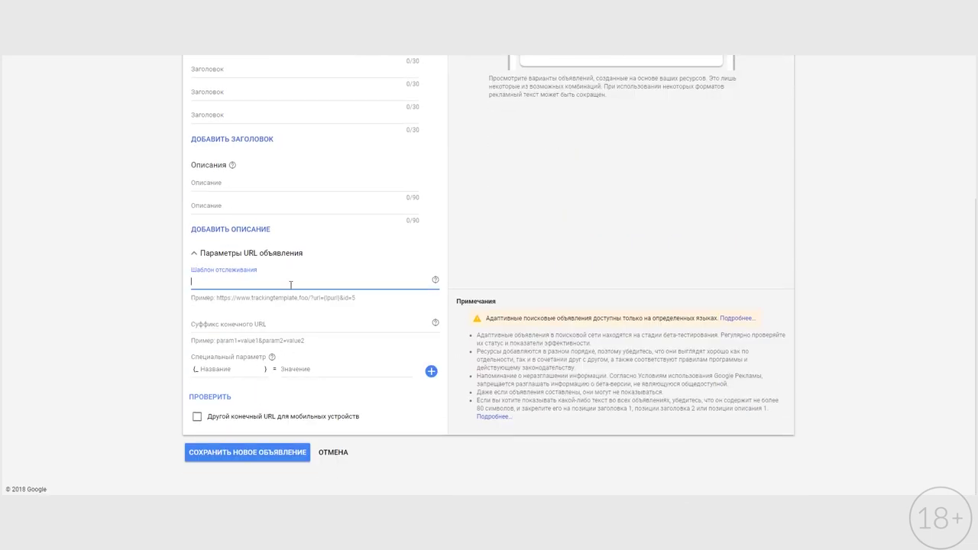
{"action": "scroll", "coordinate": [341, 432], "scroll_direction": "up", "scroll_amount": 2}
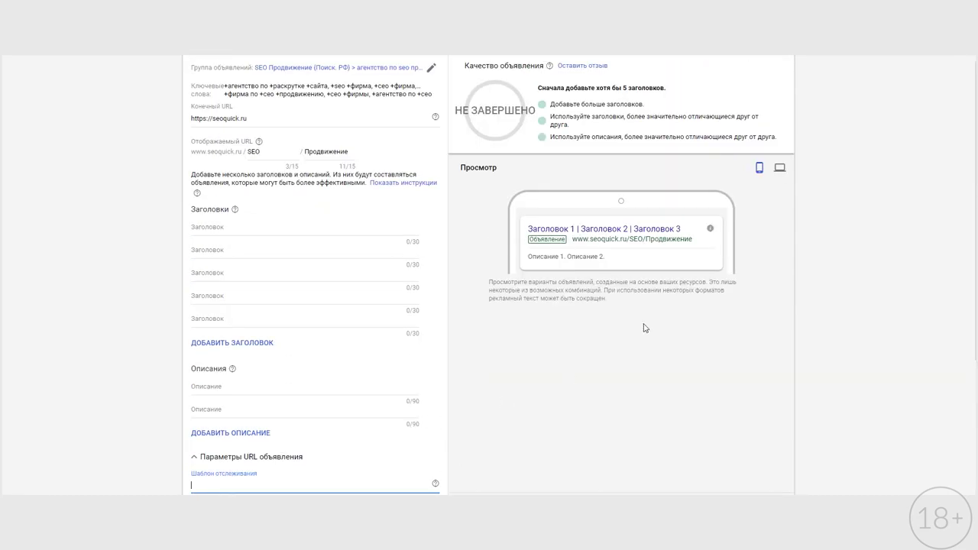
{"action": "scroll", "coordinate": [395, 343], "scroll_direction": "down", "scroll_amount": 2}
{"action": "scroll", "coordinate": [355, 354], "scroll_direction": "up", "scroll_amount": 1}
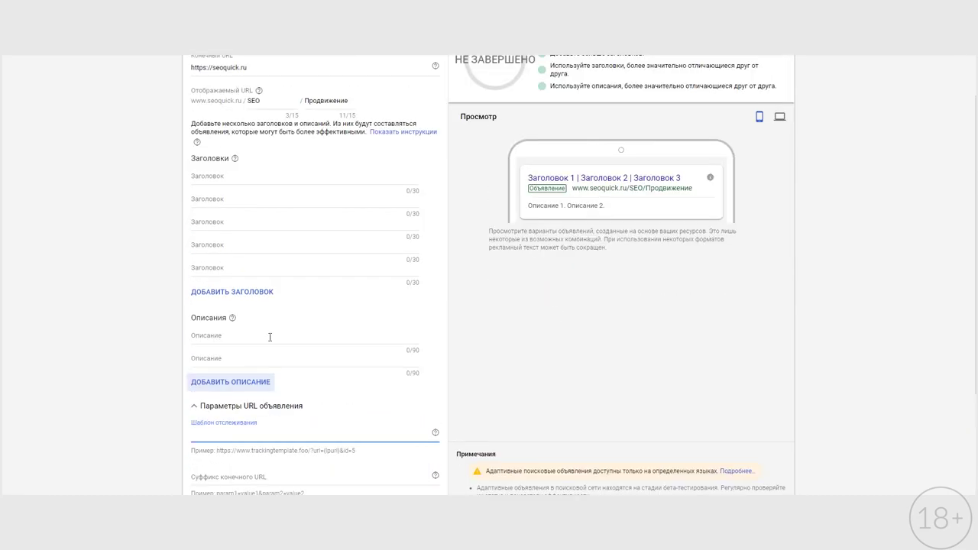
{"action": "scroll", "coordinate": [305, 317], "scroll_direction": "up", "scroll_amount": 1}
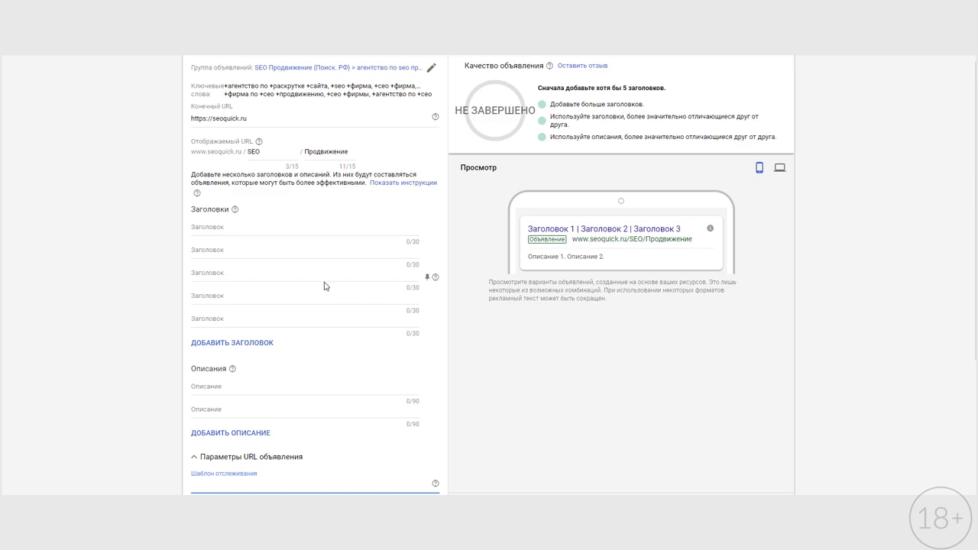
{"action": "scroll", "coordinate": [324, 286], "scroll_direction": "down", "scroll_amount": 1}
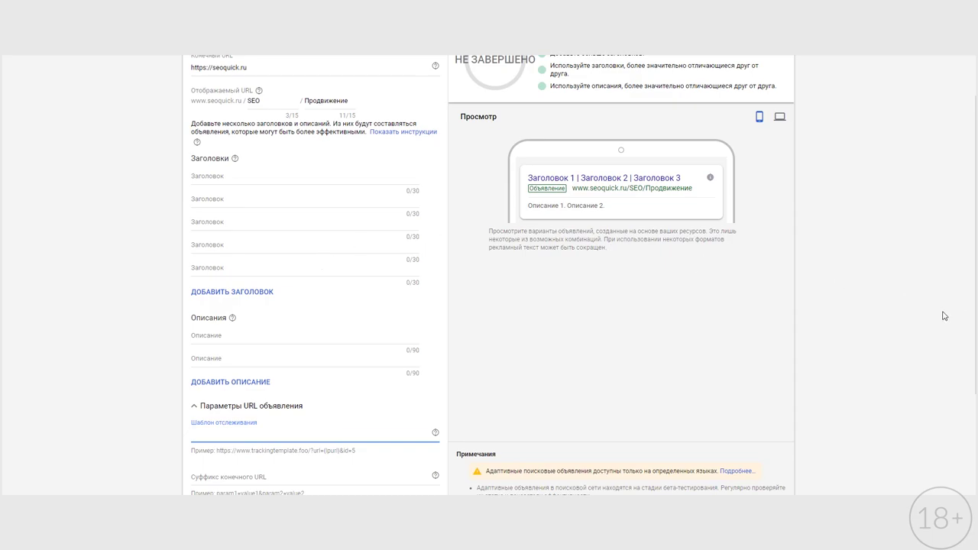
{"action": "scroll", "coordinate": [886, 289], "scroll_direction": "down", "scroll_amount": 1}
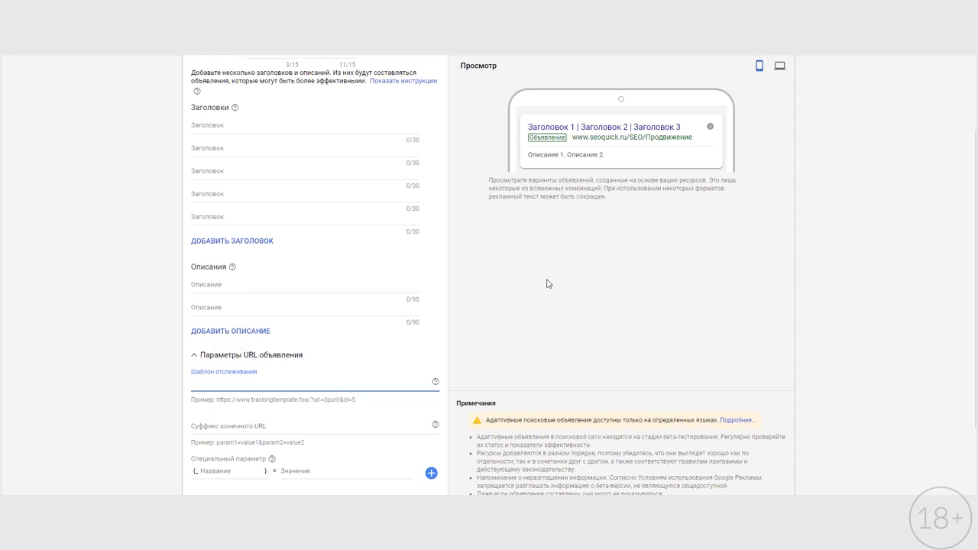
Examine the ad group's keywords above the final URL and compare them with the headline and description fields.
{"action": "scroll", "coordinate": [547, 283], "scroll_direction": "up", "scroll_amount": 2}
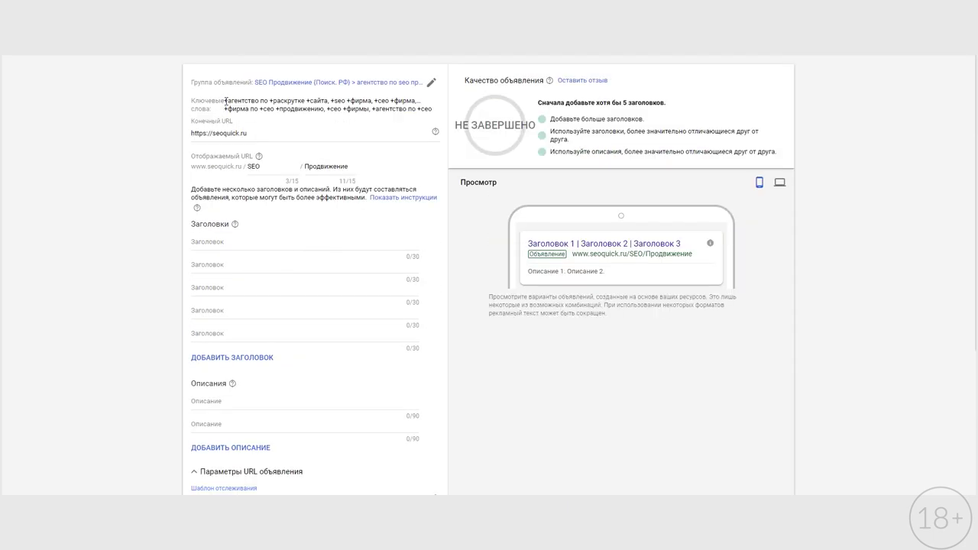
{"action": "left_click_drag", "start_coordinate": [225, 100], "coordinate": [443, 107]}
{"action": "left_click", "coordinate": [431, 106]}
{"action": "scroll", "coordinate": [421, 326], "scroll_direction": "down", "scroll_amount": 1}
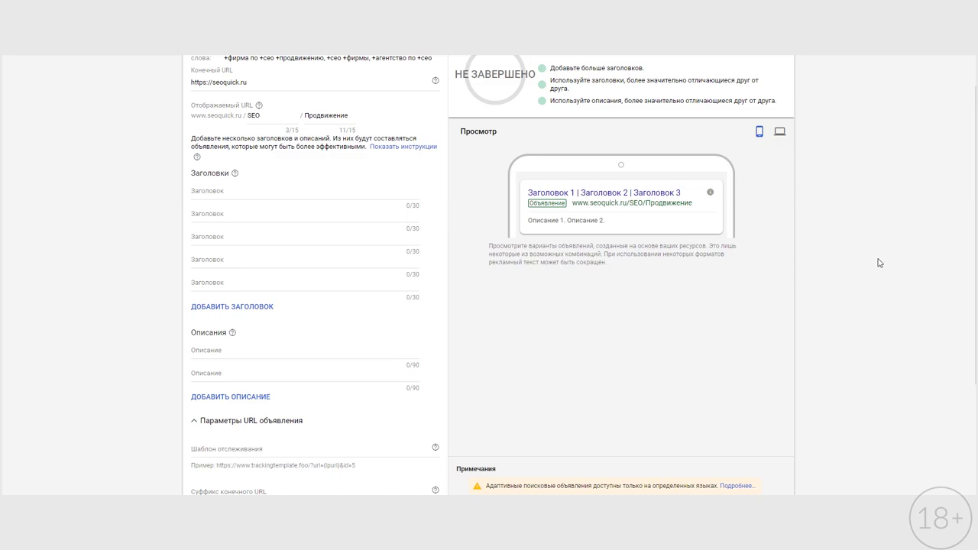
{"action": "scroll", "coordinate": [373, 261], "scroll_direction": "down", "scroll_amount": 2}
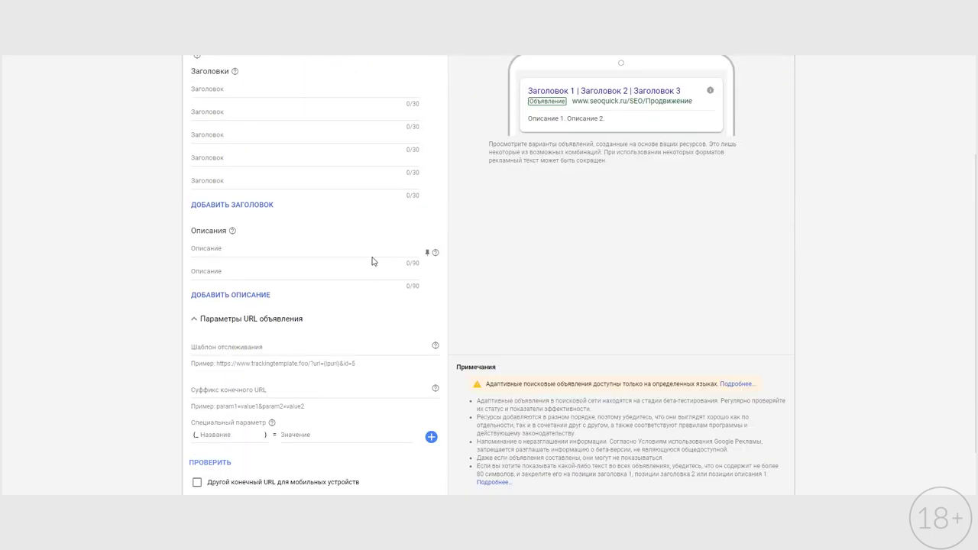
{"action": "scroll", "coordinate": [373, 261], "scroll_direction": "up", "scroll_amount": 3}
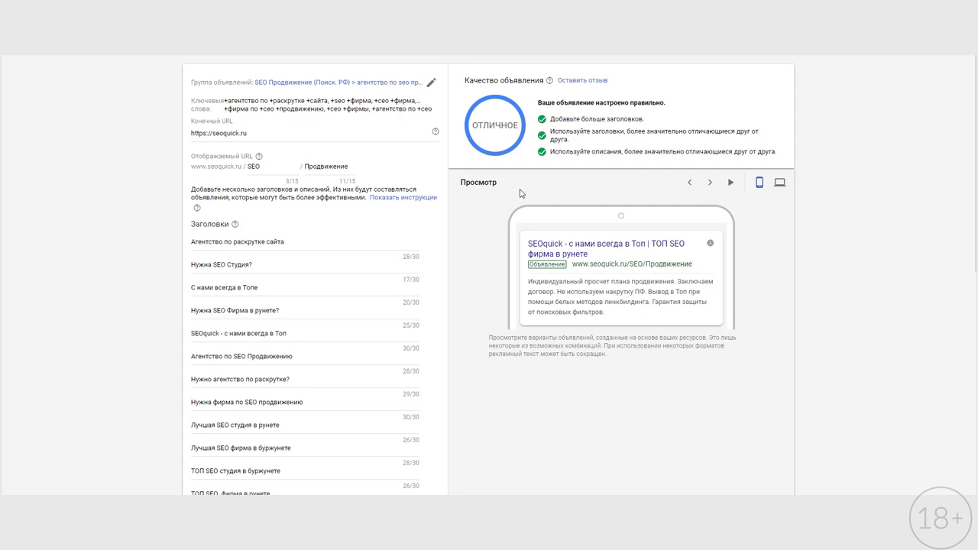
Review the ad's filled-in headlines against its quality rating and recommendations.
{"action": "scroll", "coordinate": [627, 126], "scroll_direction": "down", "scroll_amount": 1}
{"action": "scroll", "coordinate": [365, 194], "scroll_direction": "down", "scroll_amount": 2}
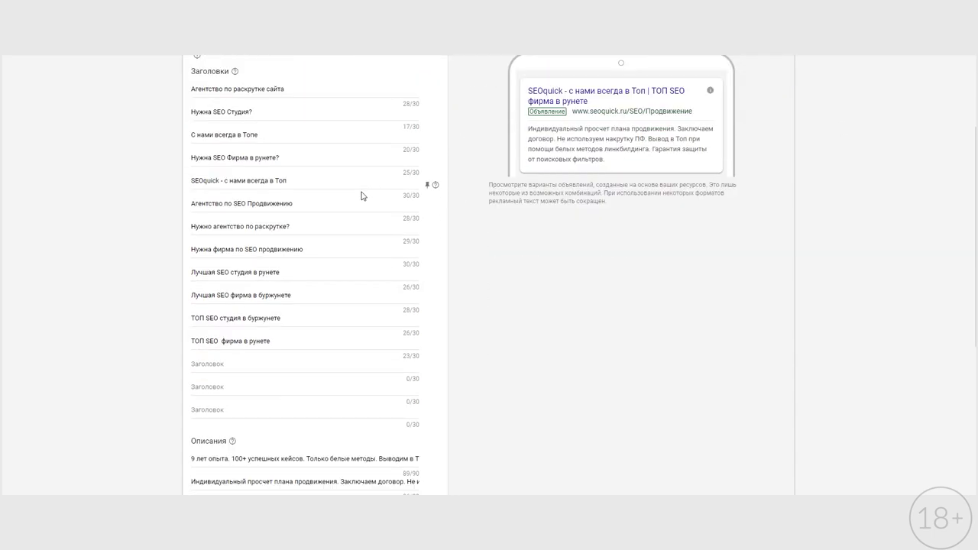
{"action": "scroll", "coordinate": [419, 199], "scroll_direction": "up", "scroll_amount": 1}
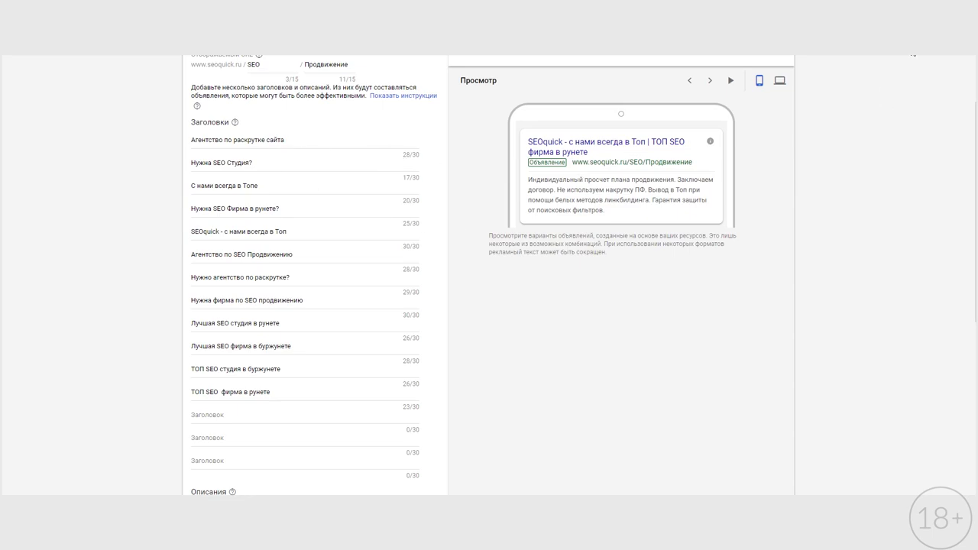
{"action": "scroll", "coordinate": [909, 69], "scroll_direction": "up", "scroll_amount": 2}
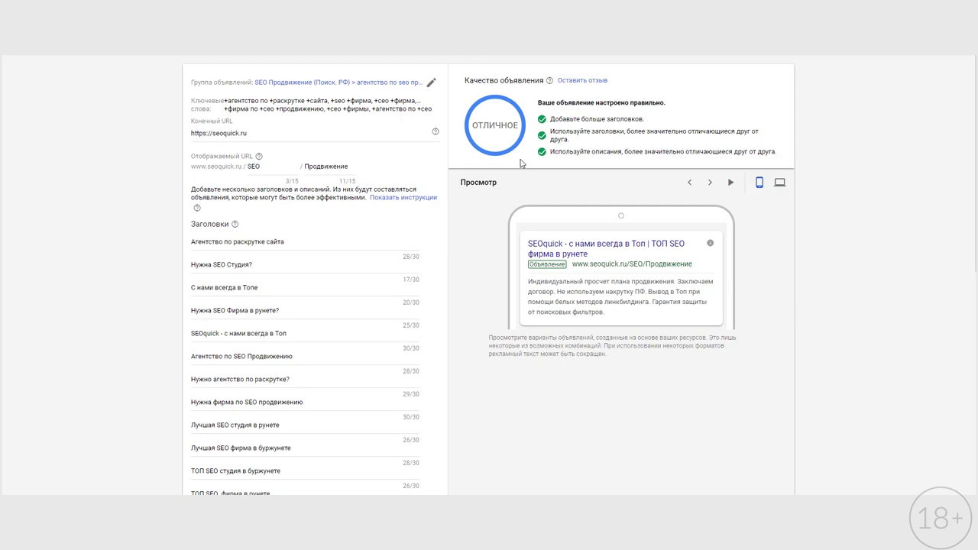
{"action": "scroll", "coordinate": [463, 247], "scroll_direction": "down", "scroll_amount": 2}
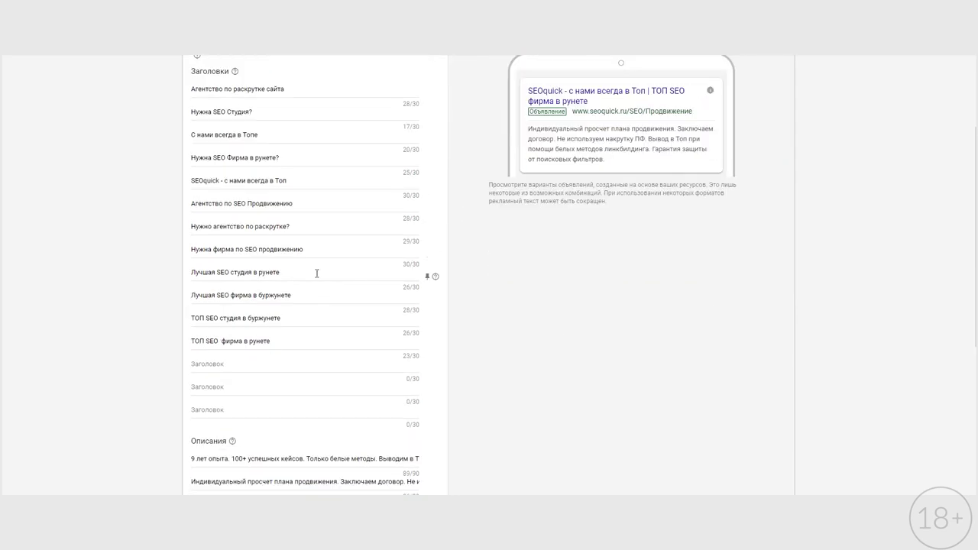
{"action": "scroll", "coordinate": [308, 221], "scroll_direction": "up", "scroll_amount": 2}
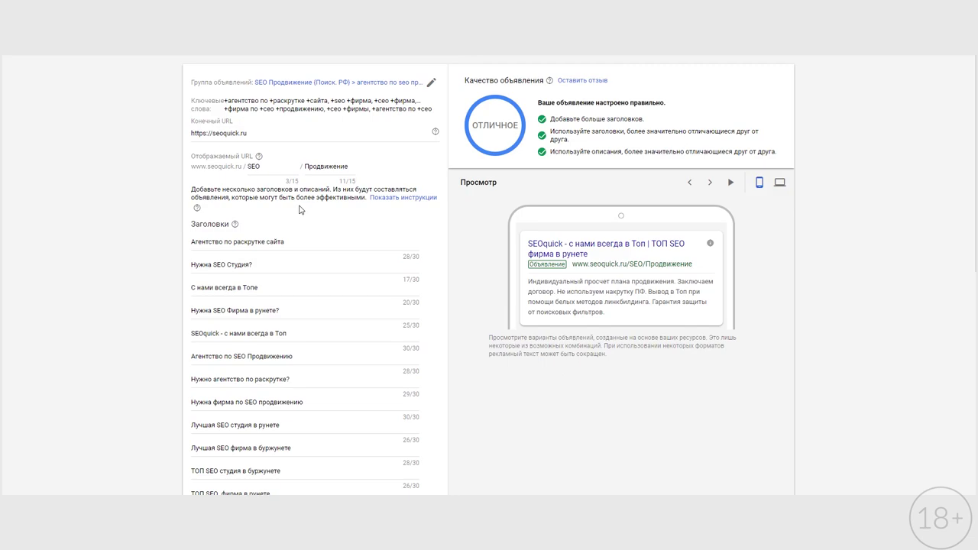
{"action": "scroll", "coordinate": [373, 242], "scroll_direction": "down", "scroll_amount": 1}
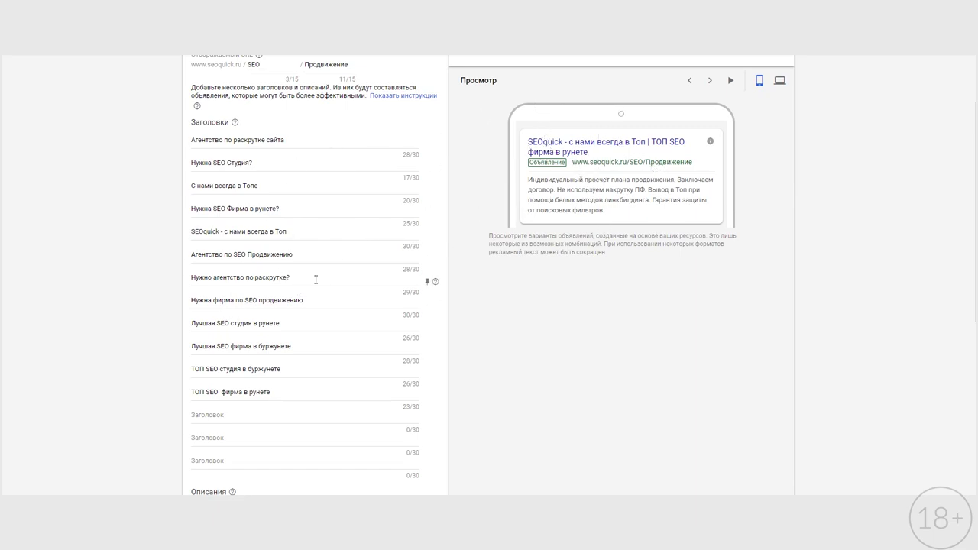
Review the ad's three filled-in descriptions and the remaining URL options below them.
{"action": "scroll", "coordinate": [317, 285], "scroll_direction": "down", "scroll_amount": 2}
{"action": "scroll", "coordinate": [318, 283], "scroll_direction": "down", "scroll_amount": 1}
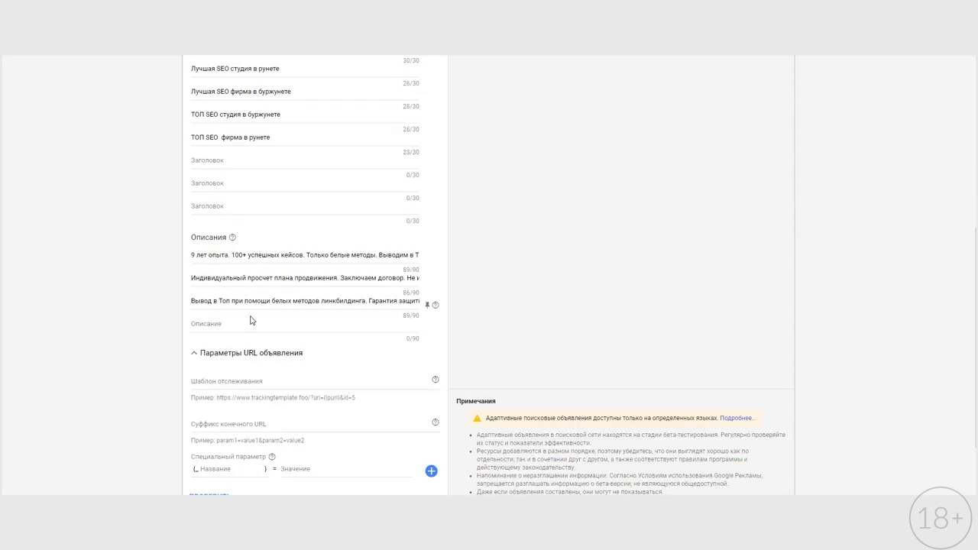
{"action": "left_click", "coordinate": [232, 238]}
{"action": "left_click", "coordinate": [214, 256]}
{"action": "left_click", "coordinate": [218, 280]}
{"action": "left_click", "coordinate": [220, 302]}
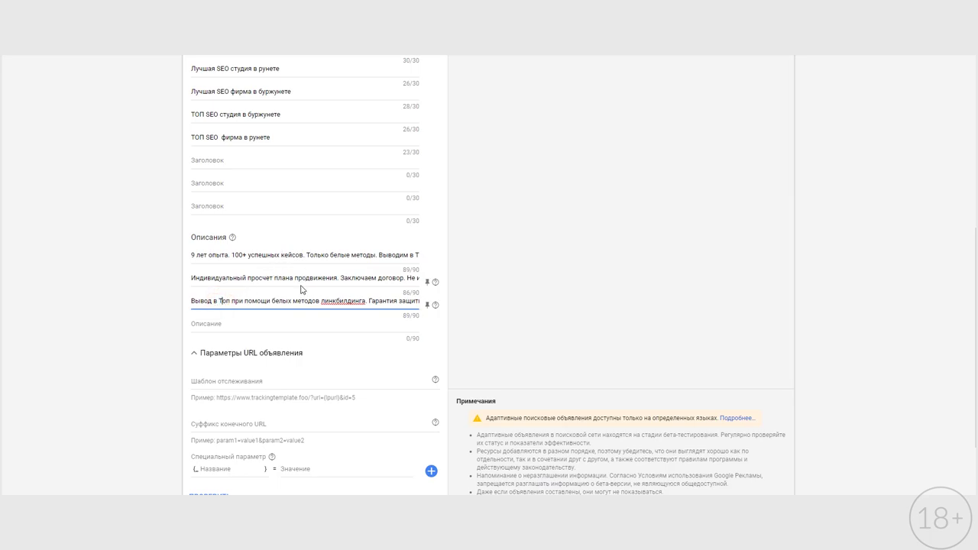
{"action": "scroll", "coordinate": [247, 280], "scroll_direction": "up", "scroll_amount": 3}
{"action": "scroll", "coordinate": [253, 146], "scroll_direction": "down", "scroll_amount": 3}
{"action": "scroll", "coordinate": [239, 298], "scroll_direction": "down", "scroll_amount": 2}
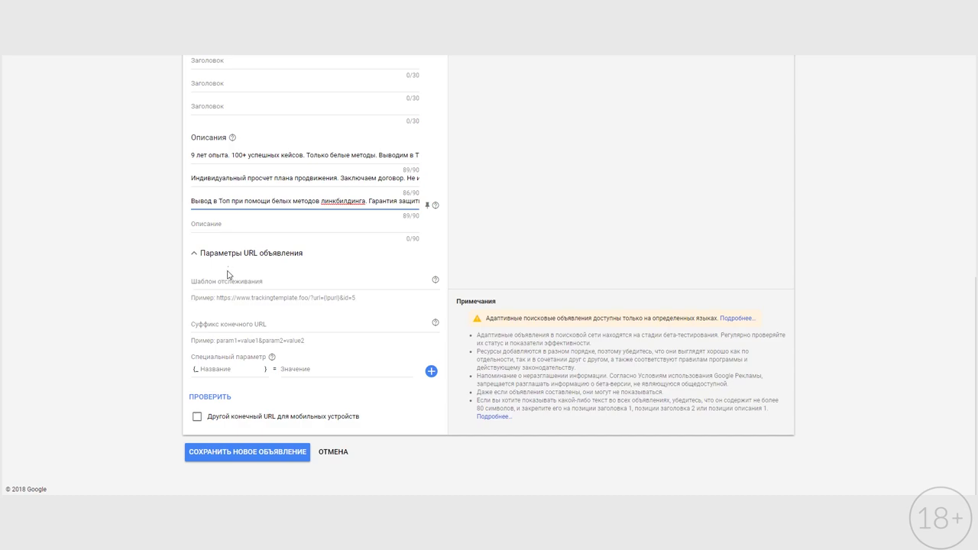
{"action": "scroll", "coordinate": [230, 273], "scroll_direction": "up", "scroll_amount": 8}
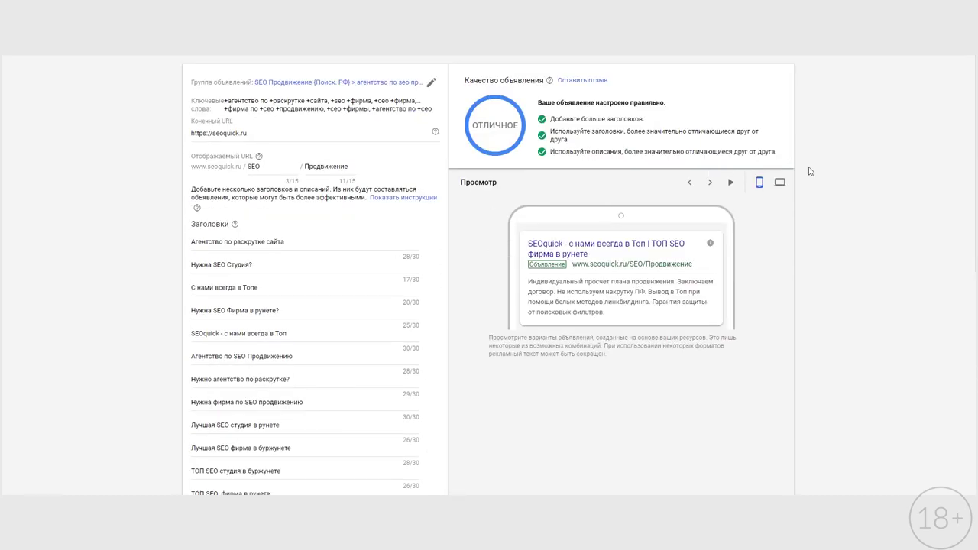
Preview another combination of the ad in its desktop version, and save the new ad.
{"action": "left_click", "coordinate": [780, 187]}
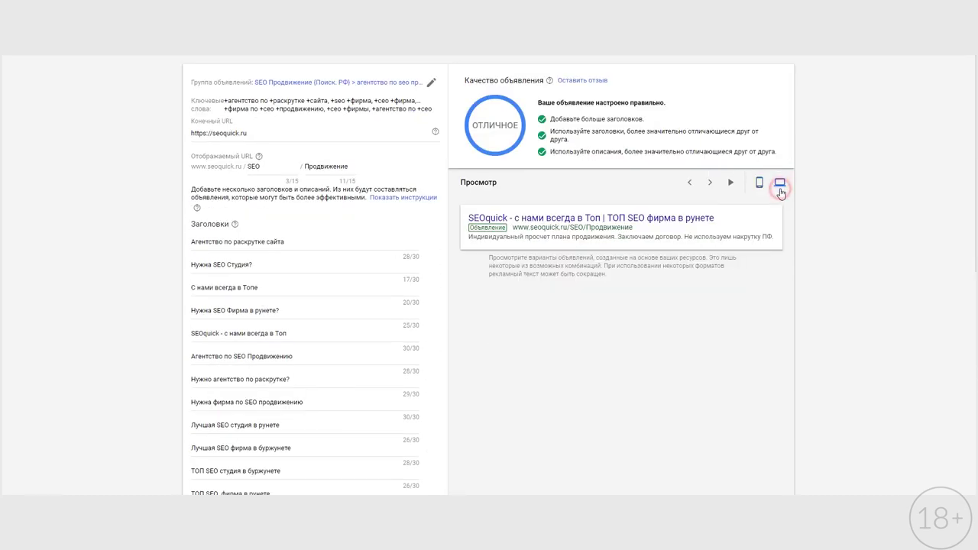
{"action": "left_click", "coordinate": [710, 183]}
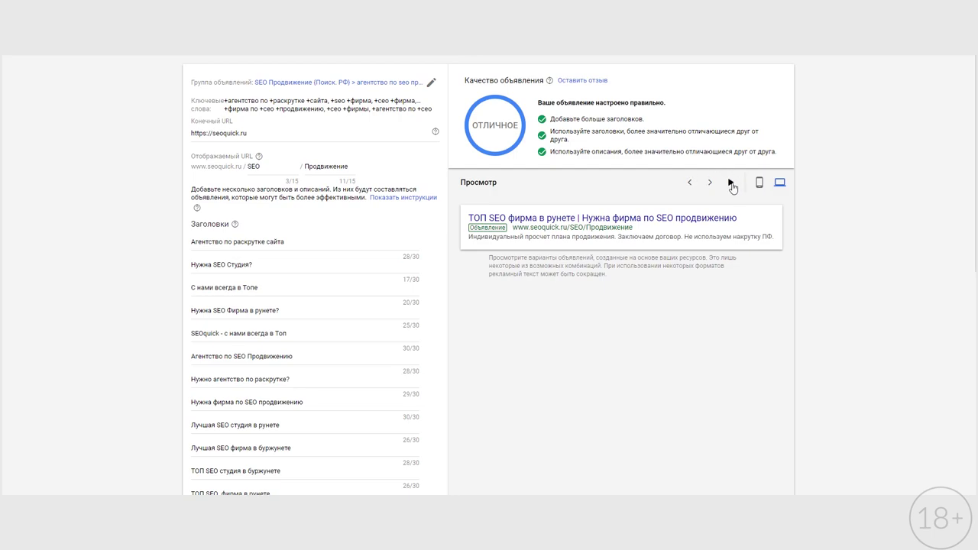
{"action": "scroll", "coordinate": [631, 382], "scroll_direction": "down", "scroll_amount": 6}
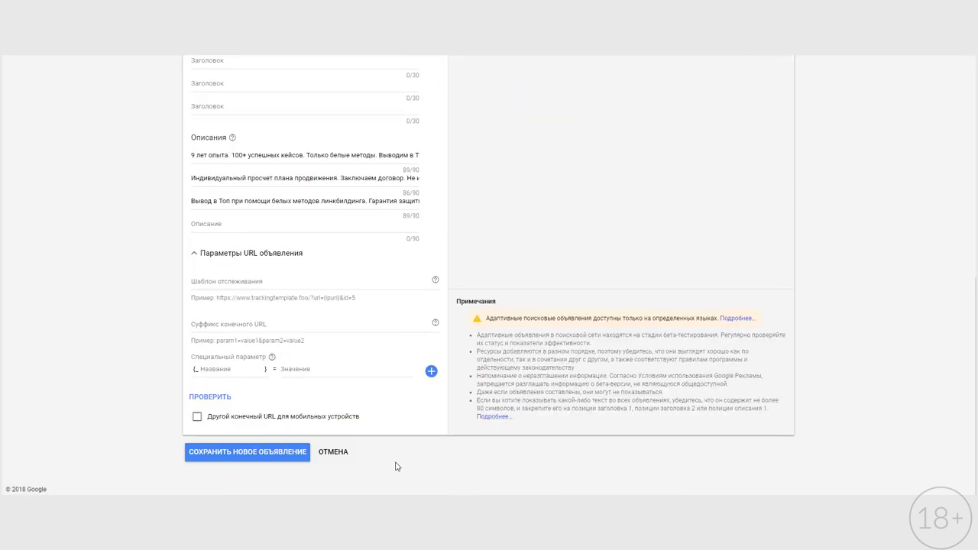
{"action": "left_click", "coordinate": [256, 452]}
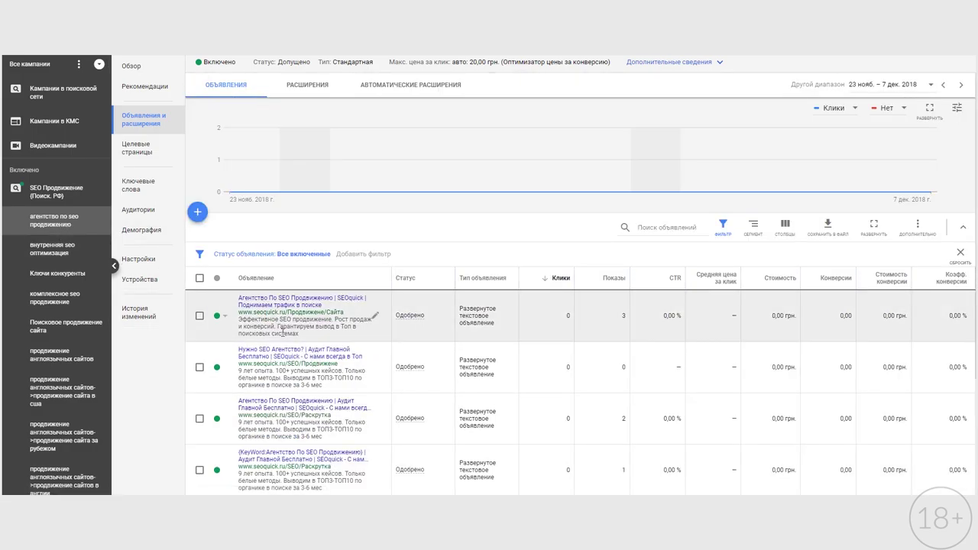
Open the asset details of the new responsive search ad and check both its assets and its combinations.
{"action": "scroll", "coordinate": [288, 334], "scroll_direction": "down", "scroll_amount": 2}
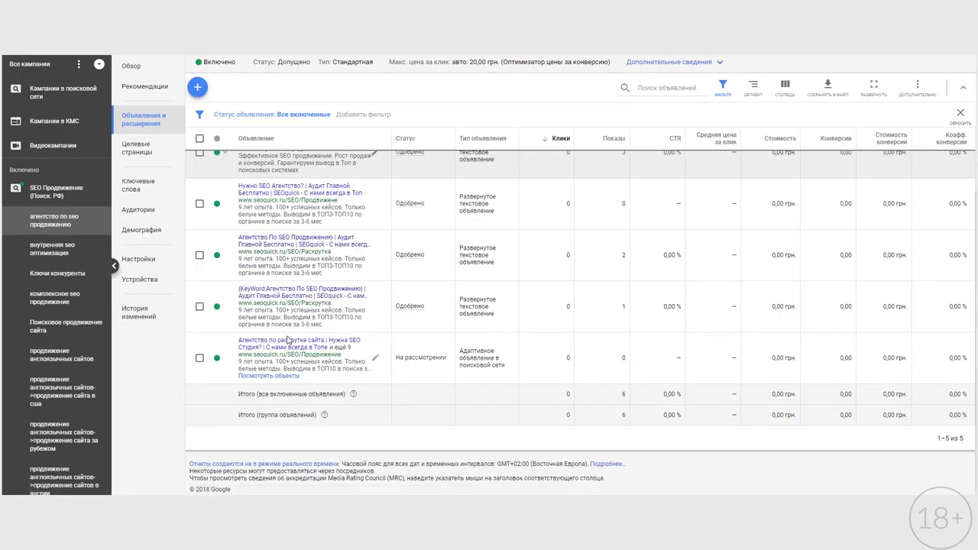
{"action": "left_click", "coordinate": [281, 376]}
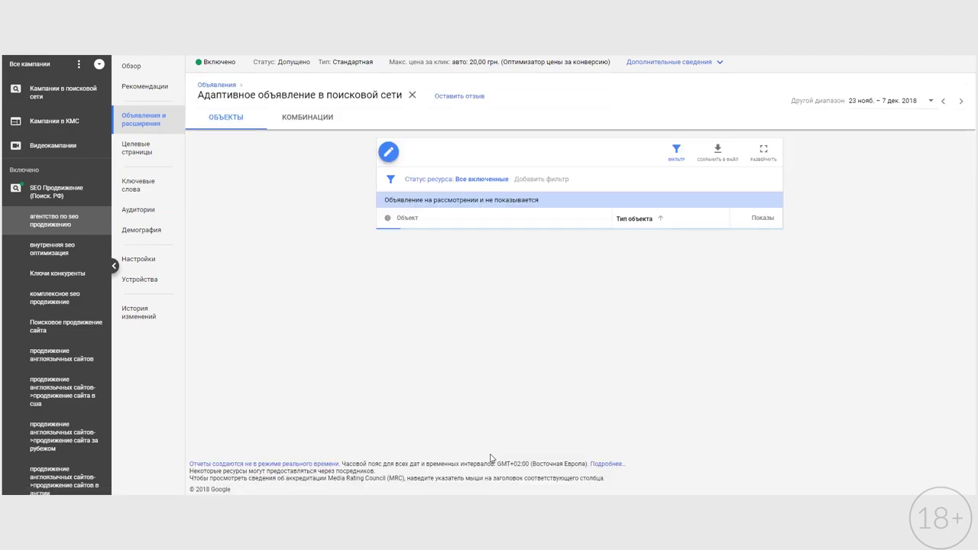
{"action": "scroll", "coordinate": [493, 397], "scroll_direction": "down", "scroll_amount": 2}
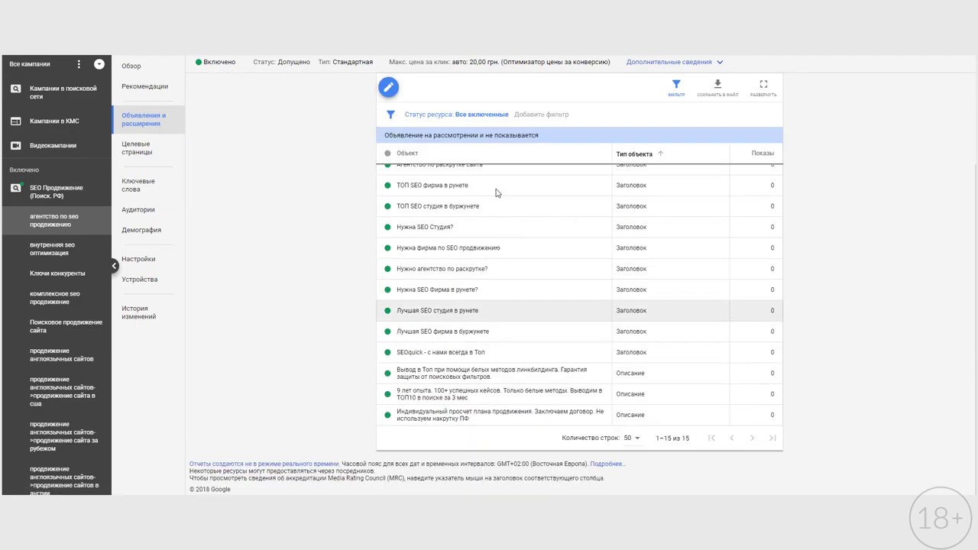
{"action": "scroll", "coordinate": [489, 359], "scroll_direction": "up", "scroll_amount": 3}
{"action": "left_click", "coordinate": [307, 117]}
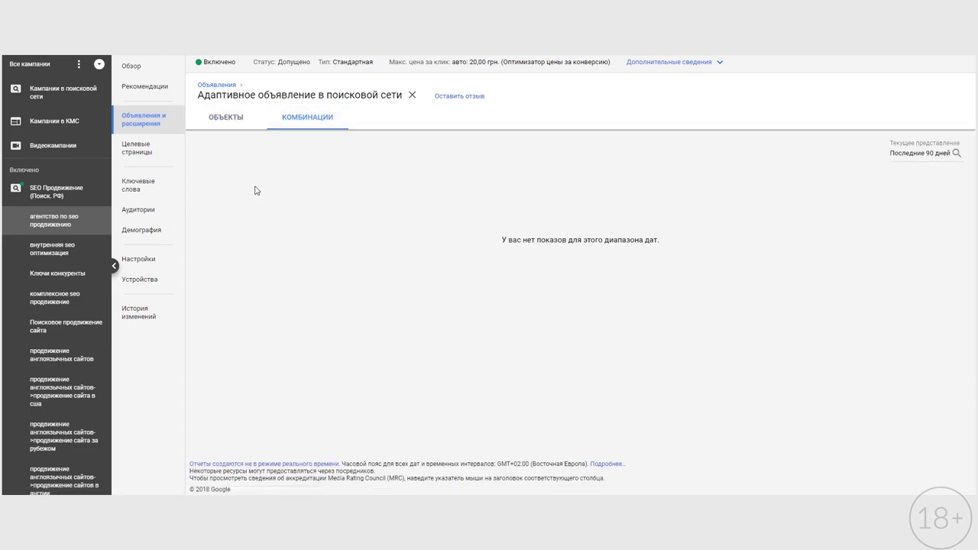
{"action": "left_click", "coordinate": [246, 116]}
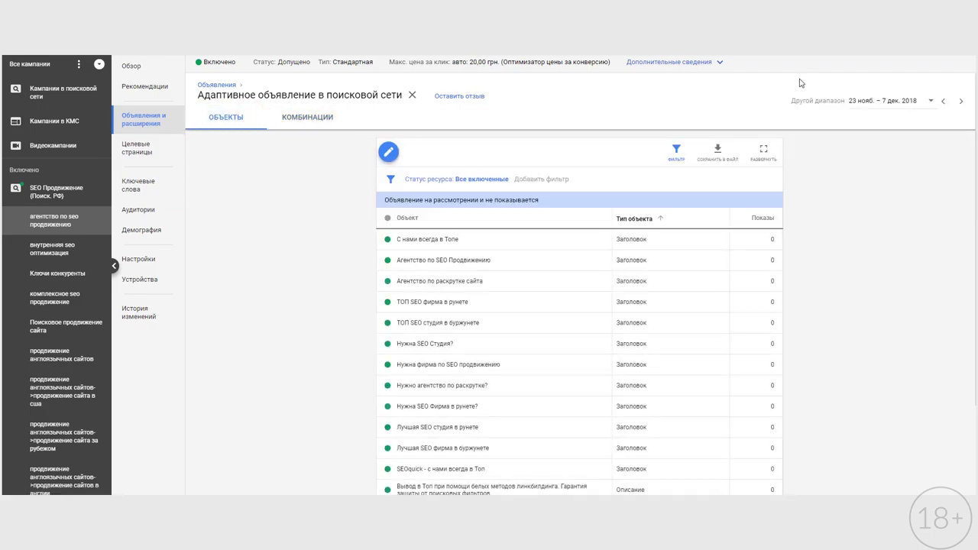